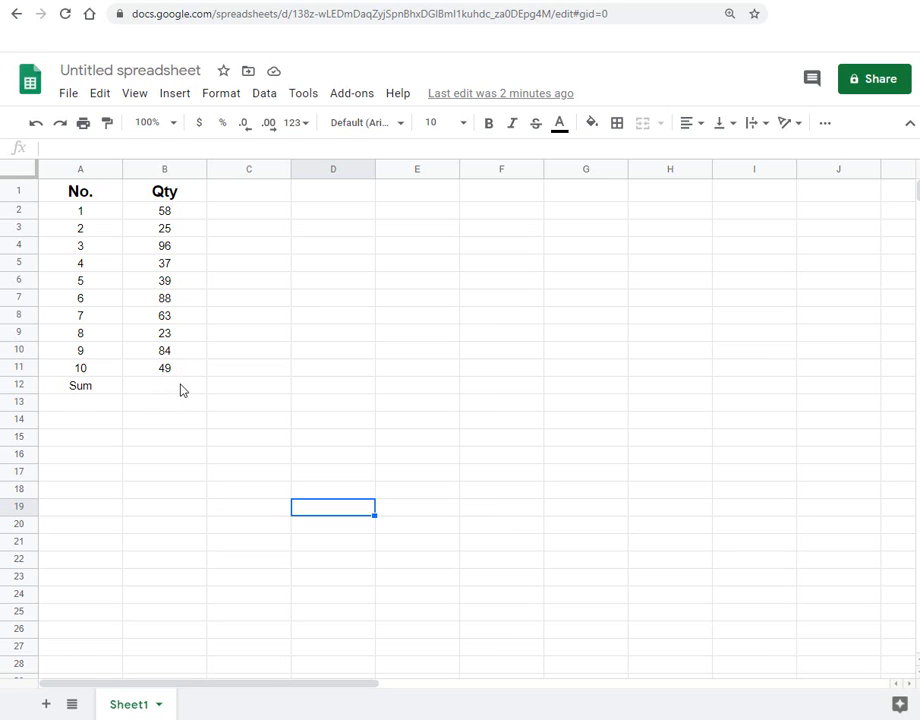
# - Run the saved sum macro from the macro list, and clear the total it puts in cell B12
pyautogui.click(306, 99)
pyautogui.moveTo(320, 222)
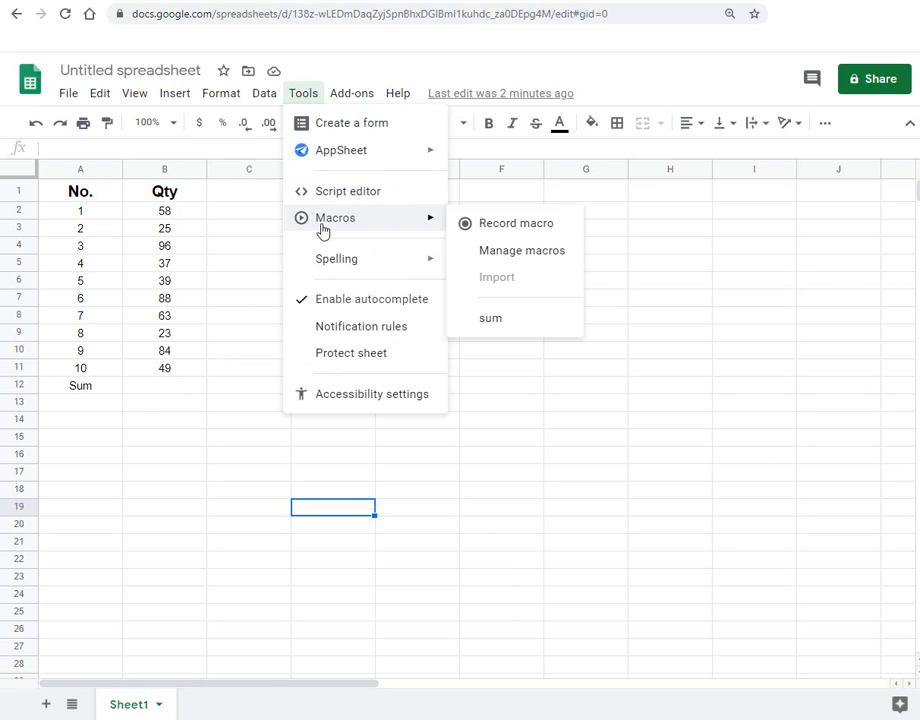
pyautogui.click(526, 322)
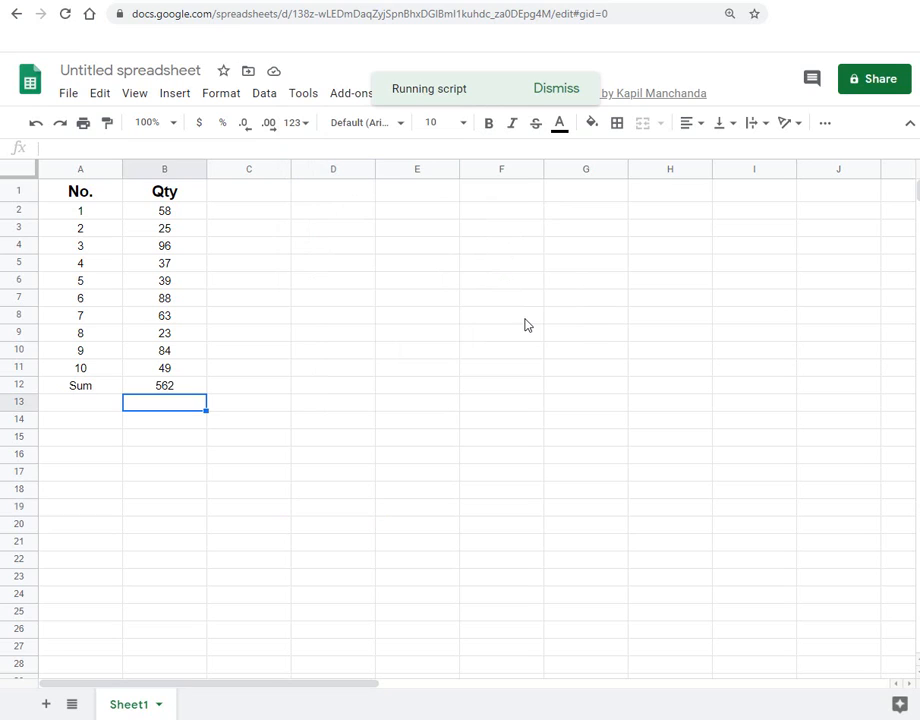
pyautogui.click(195, 392)
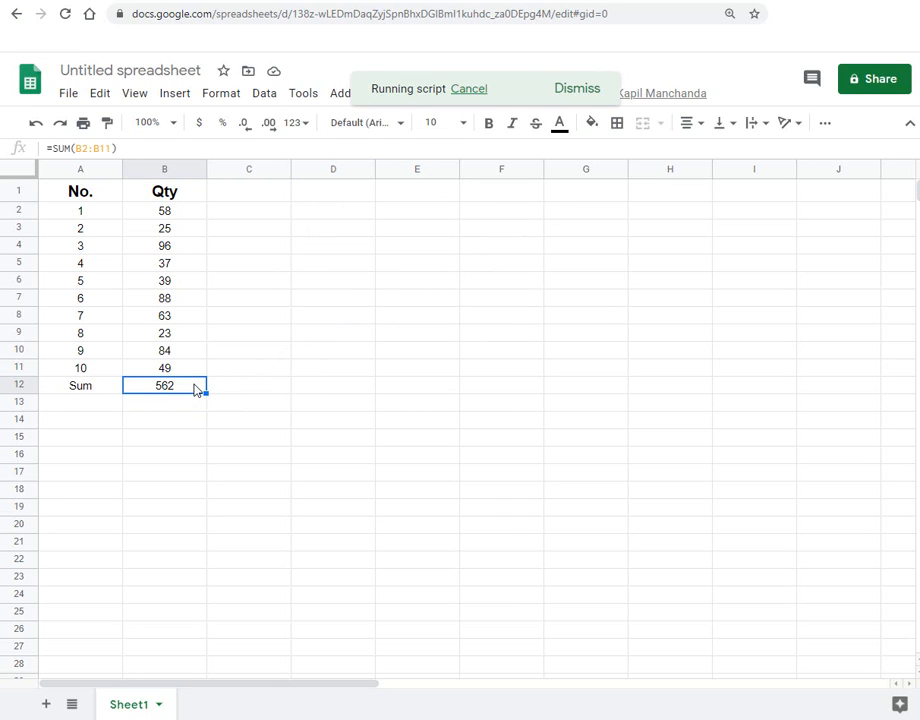
pyautogui.press('Delete')
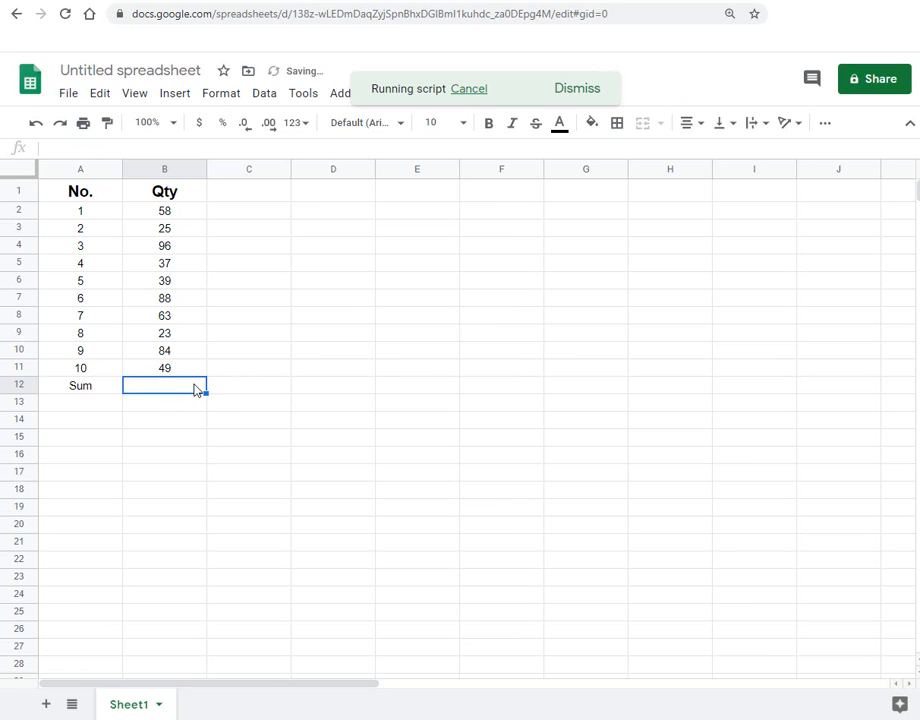
pyautogui.click(303, 96)
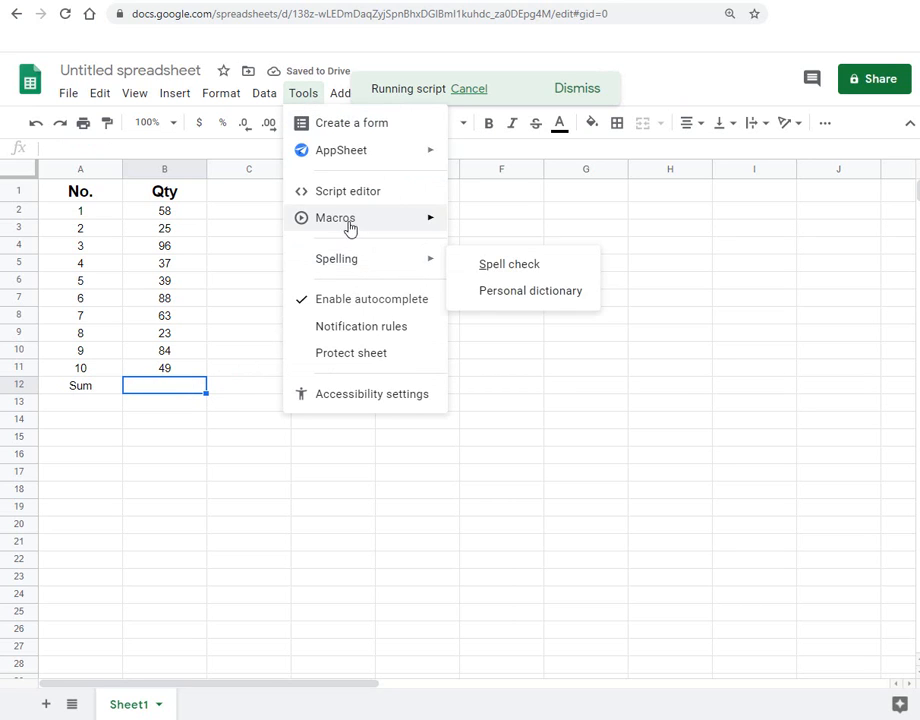
pyautogui.moveTo(352, 225)
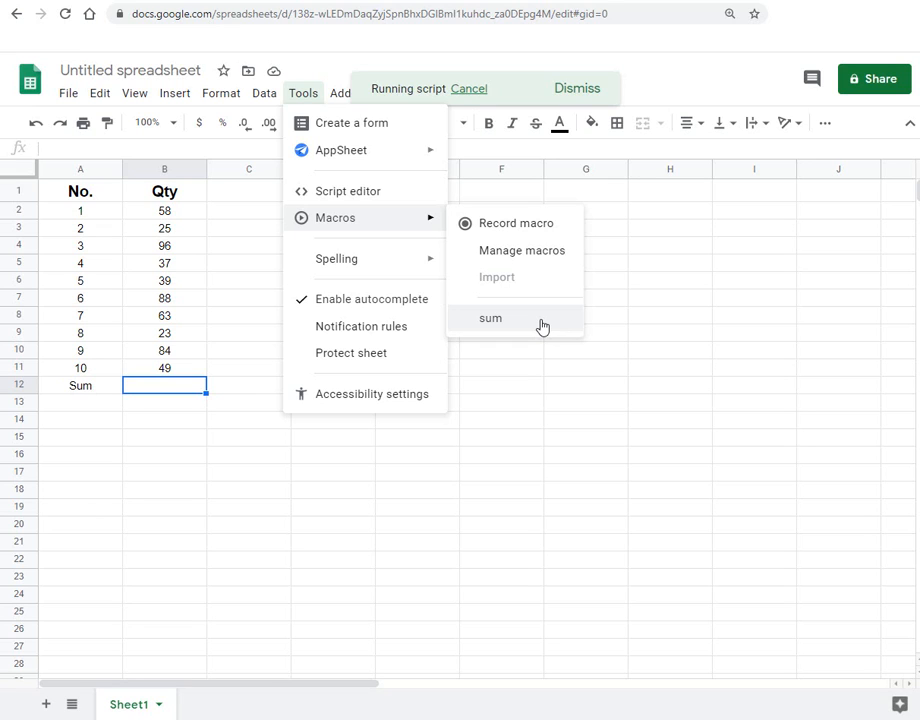
pyautogui.click(659, 336)
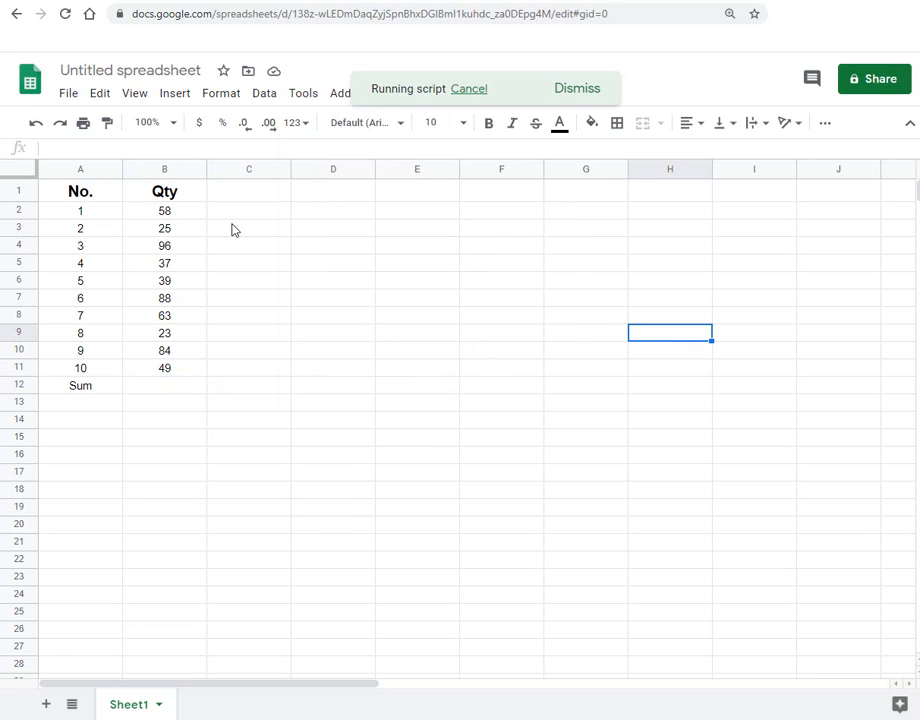
# - Insert an image over the cells by searching Google images for "button" and choosing the glossy round red button in the first row
pyautogui.click(176, 97)
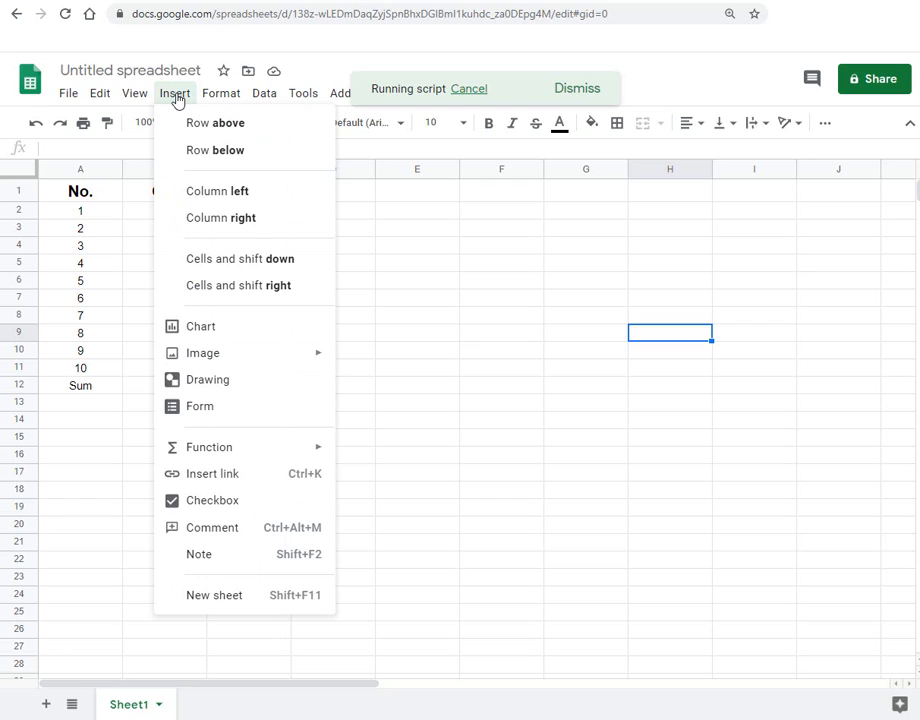
pyautogui.moveTo(279, 362)
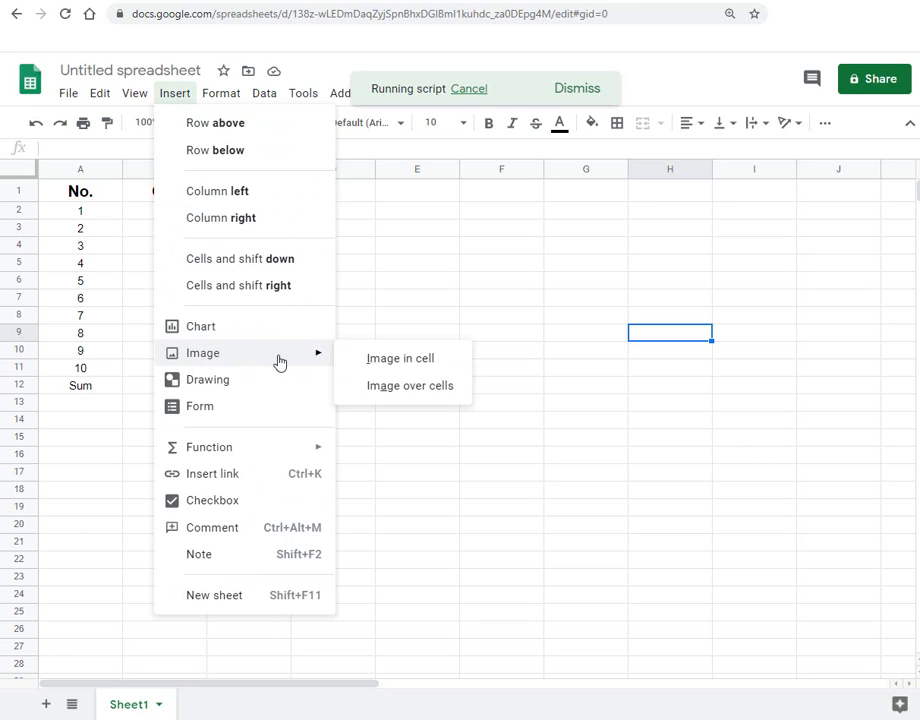
pyautogui.click(422, 394)
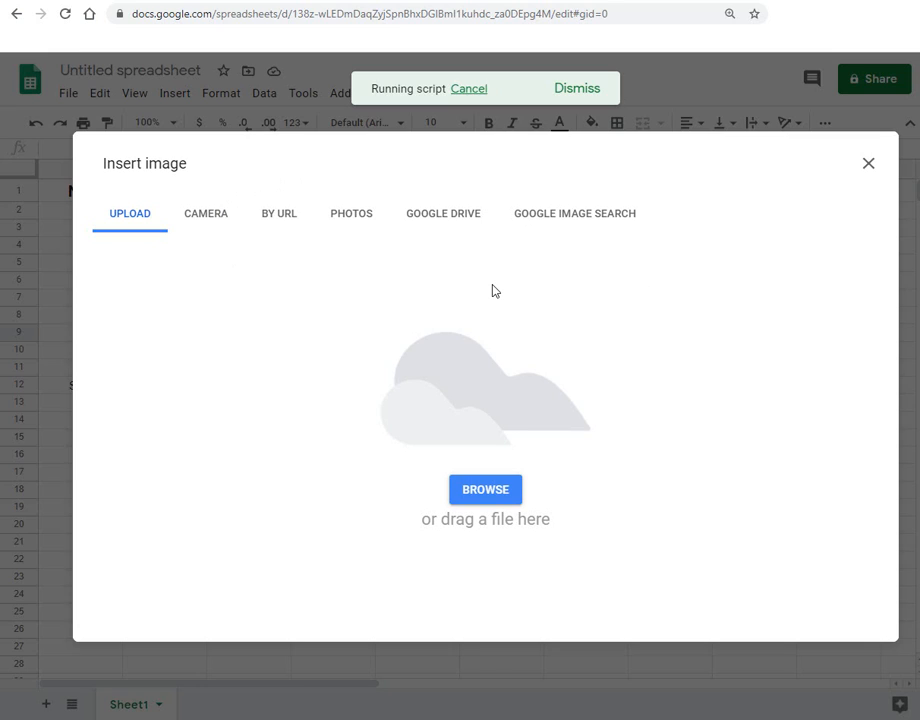
pyautogui.click(571, 215)
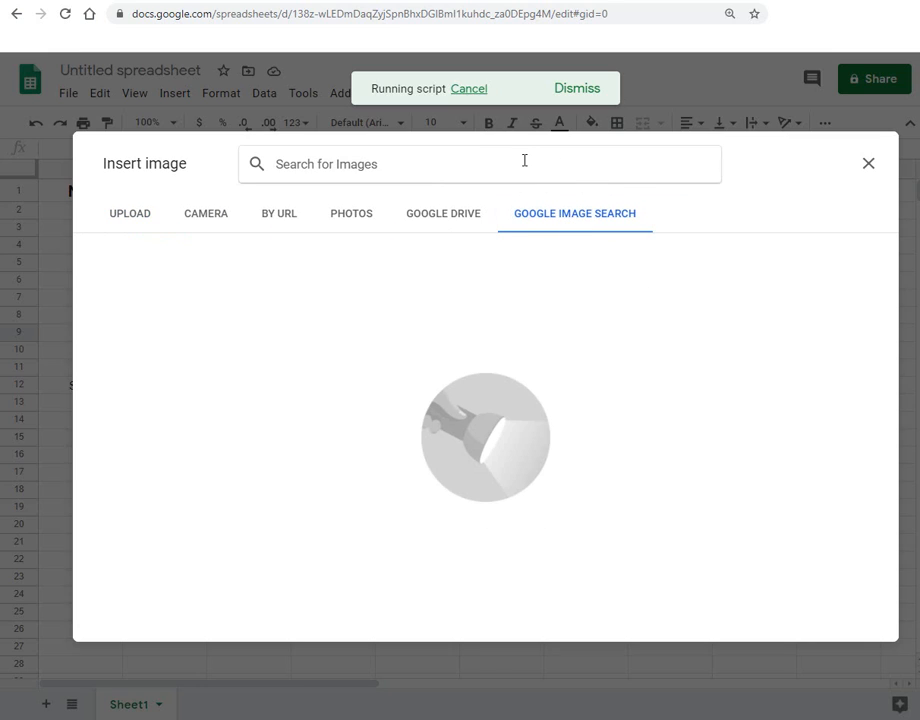
pyautogui.write('button')
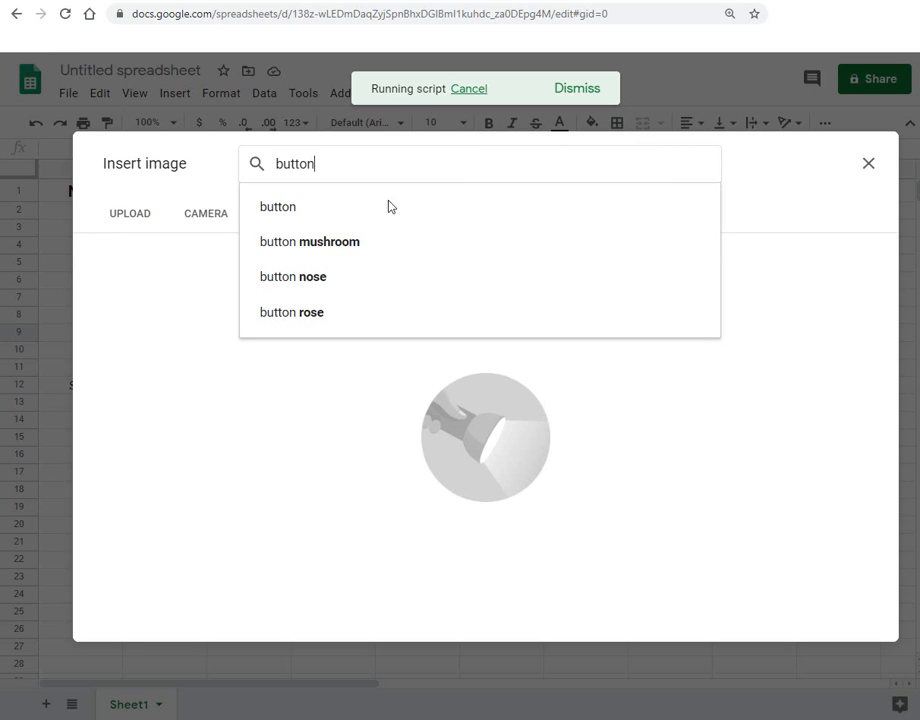
pyautogui.click(388, 206)
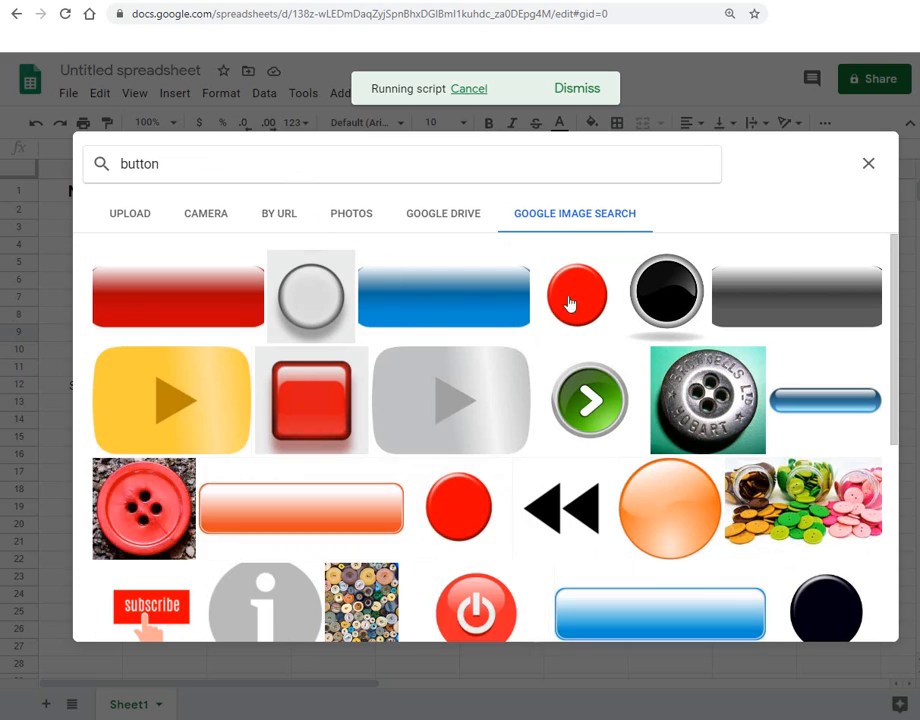
pyautogui.moveTo(897, 323); pyautogui.dragTo(882, 290)
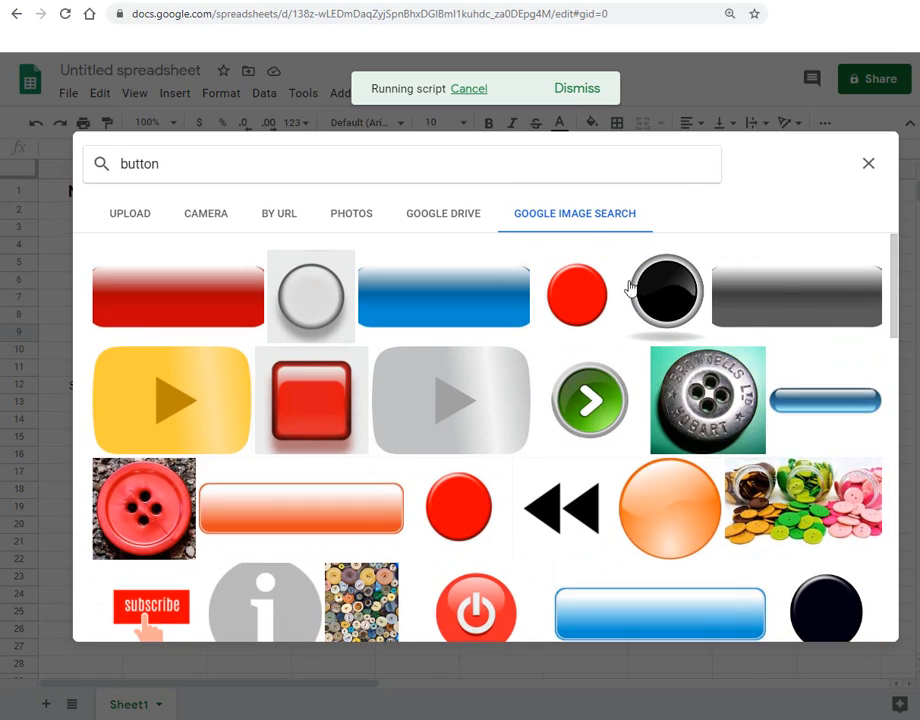
pyautogui.click(576, 305)
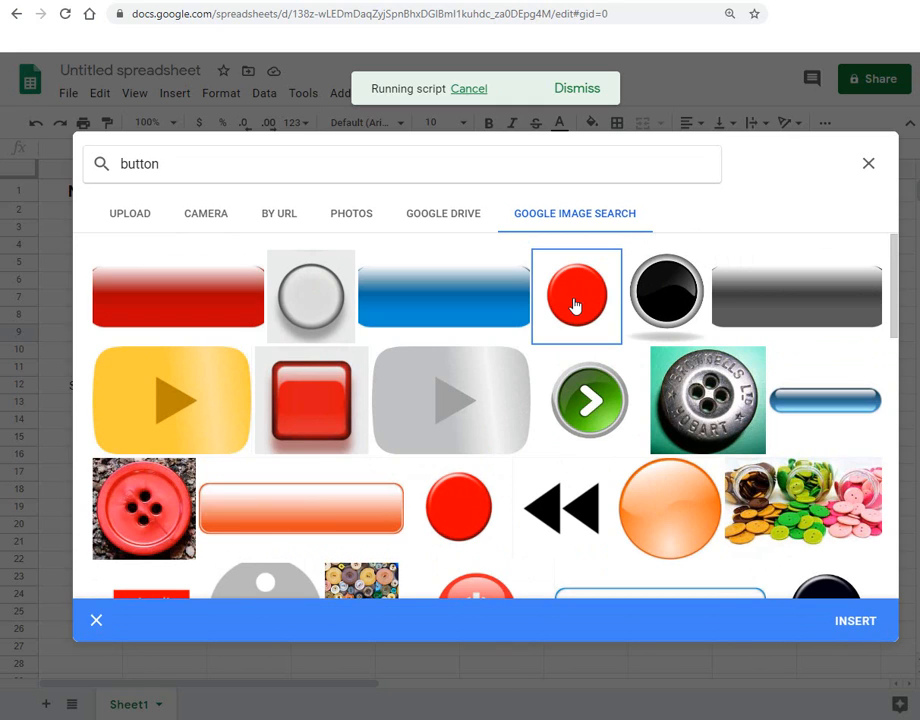
pyautogui.click(846, 620)
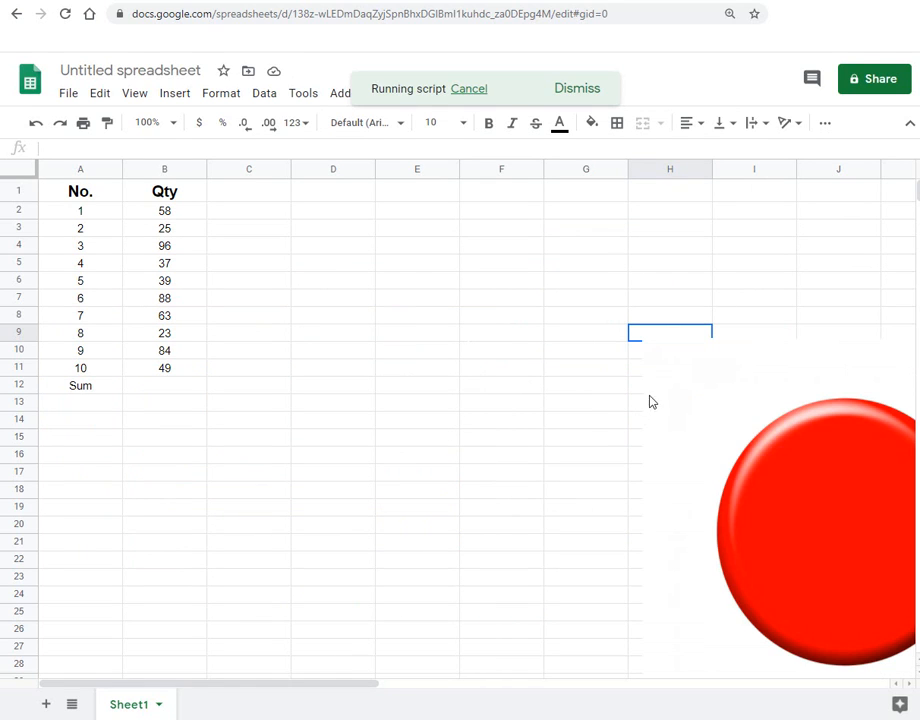
# - Move the red button image beside the table and shrink it to cover about cells D2 to E10
pyautogui.moveTo(673, 382); pyautogui.dragTo(335, 269)
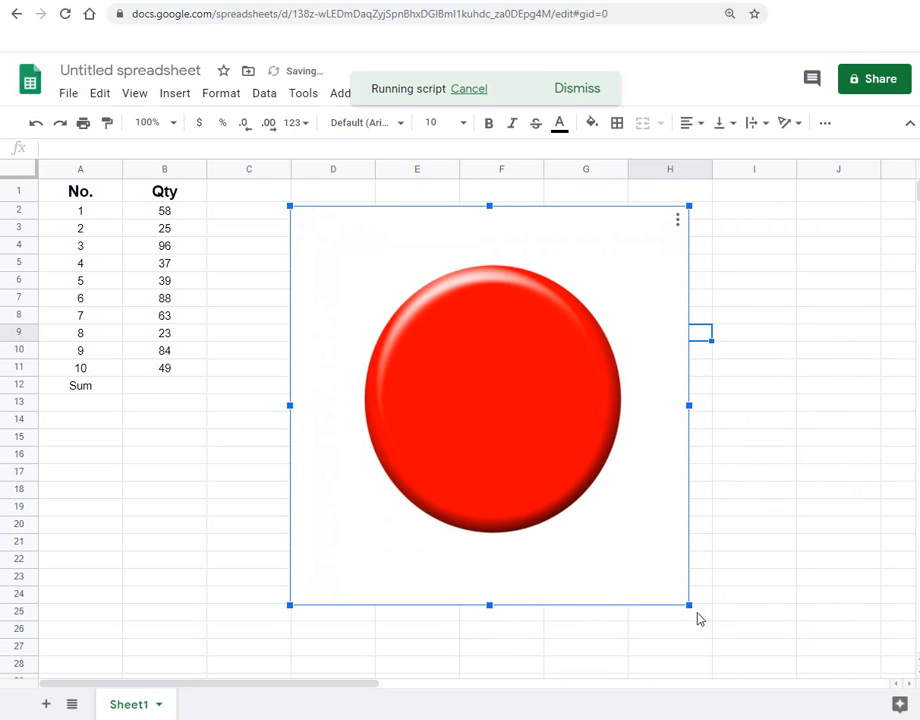
pyautogui.moveTo(686, 604); pyautogui.dragTo(433, 337)
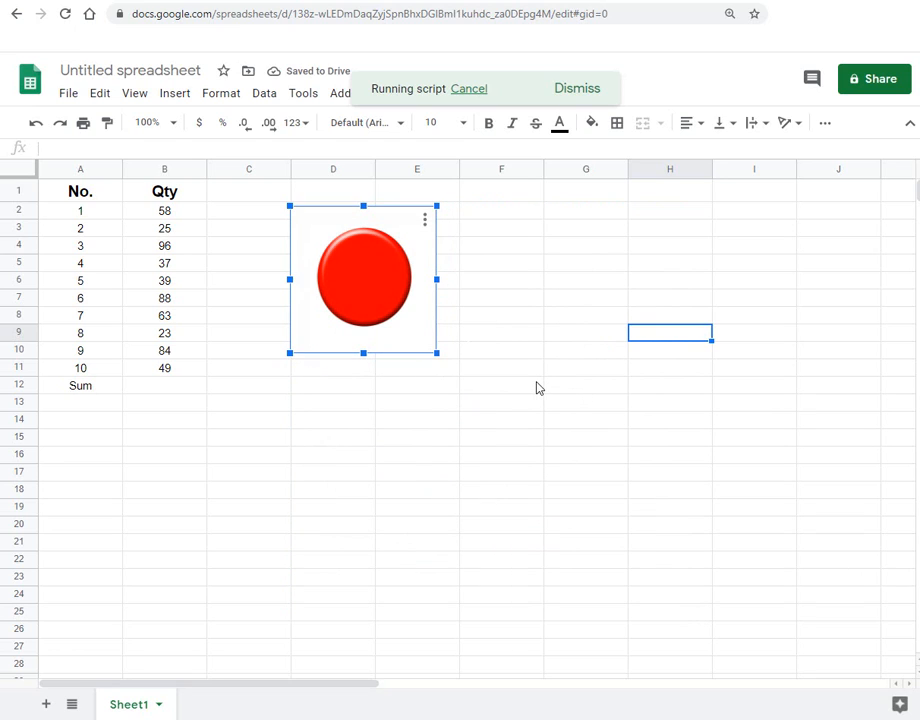
# - Assign the script sum to the red button image
pyautogui.click(428, 222)
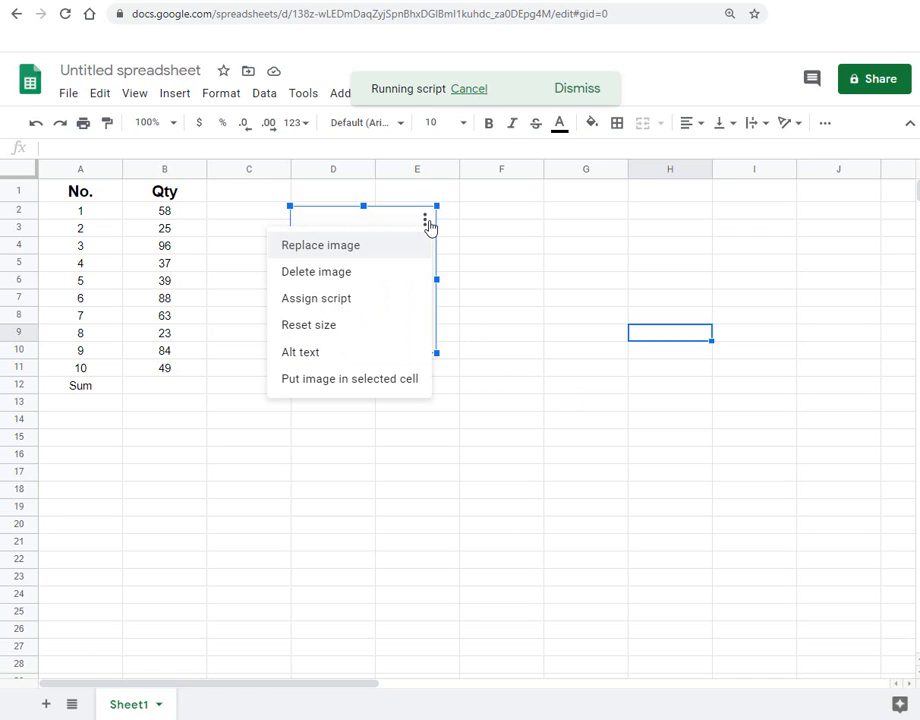
pyautogui.click(391, 307)
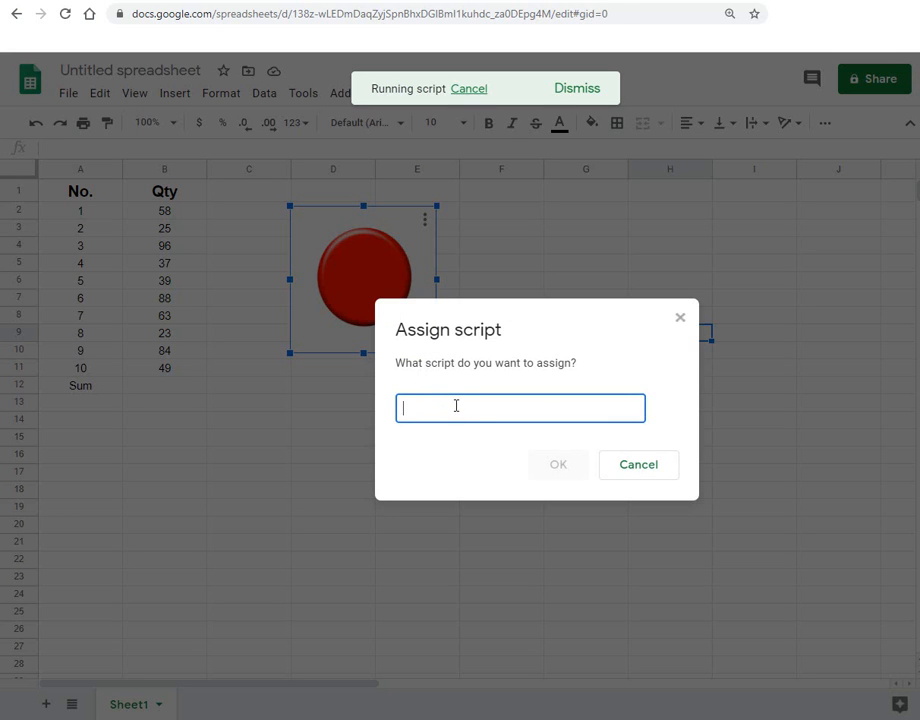
pyautogui.write('sum')
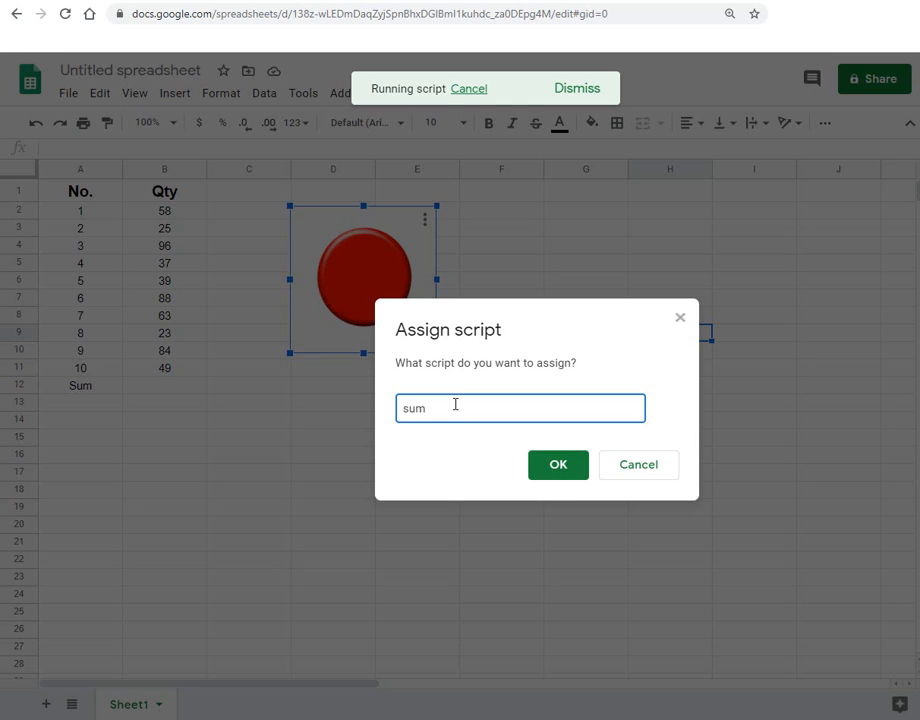
pyautogui.click(545, 469)
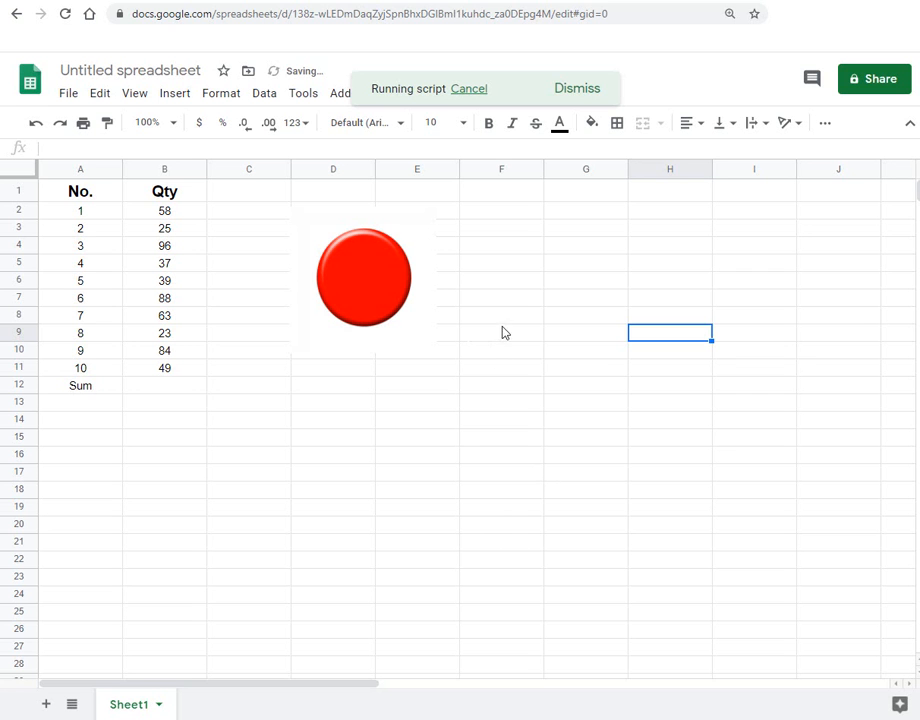
# - Test the red button image by running its assigned script, and clear the resulting total from cell B12
pyautogui.click(177, 394)
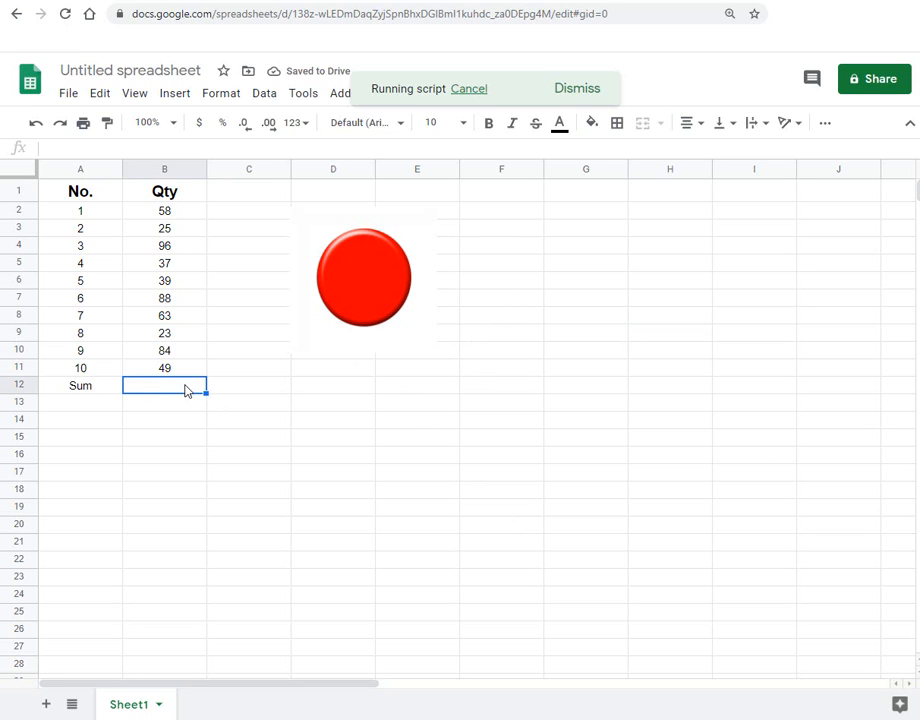
pyautogui.click(343, 461)
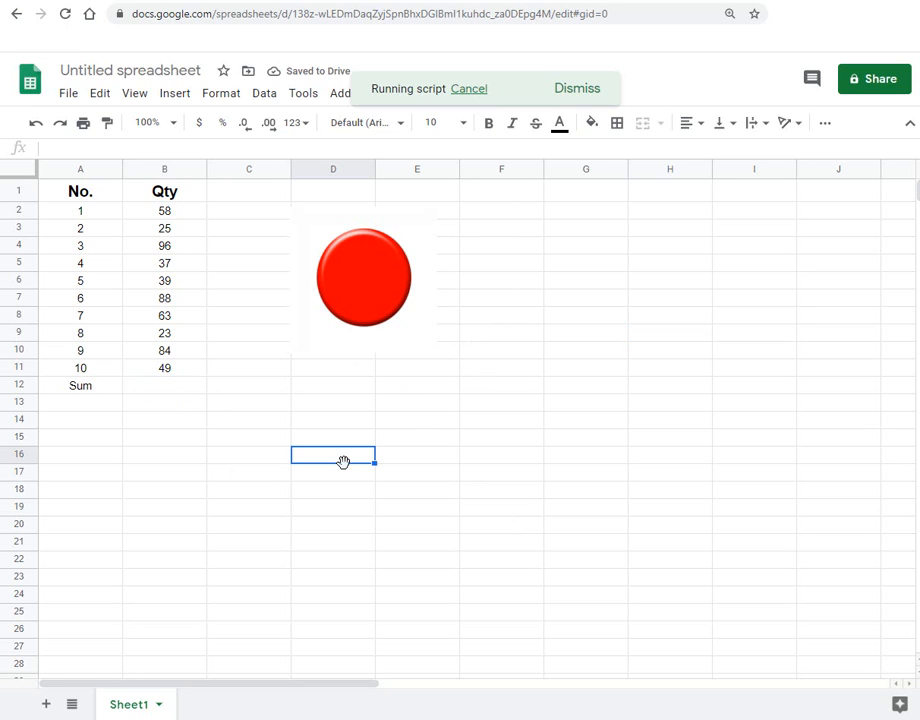
pyautogui.click(348, 286)
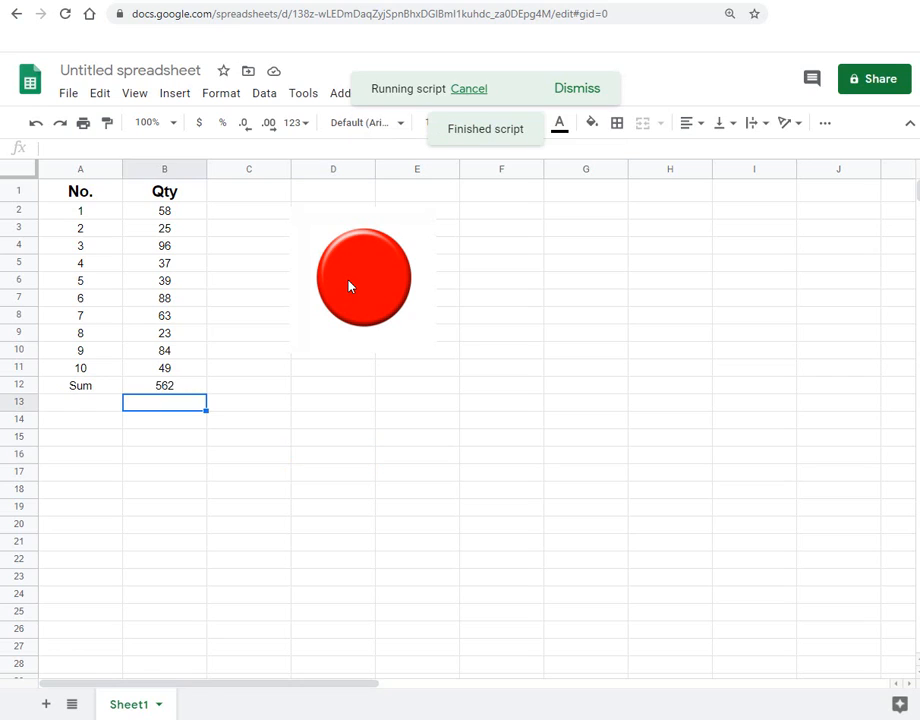
pyautogui.click(193, 390)
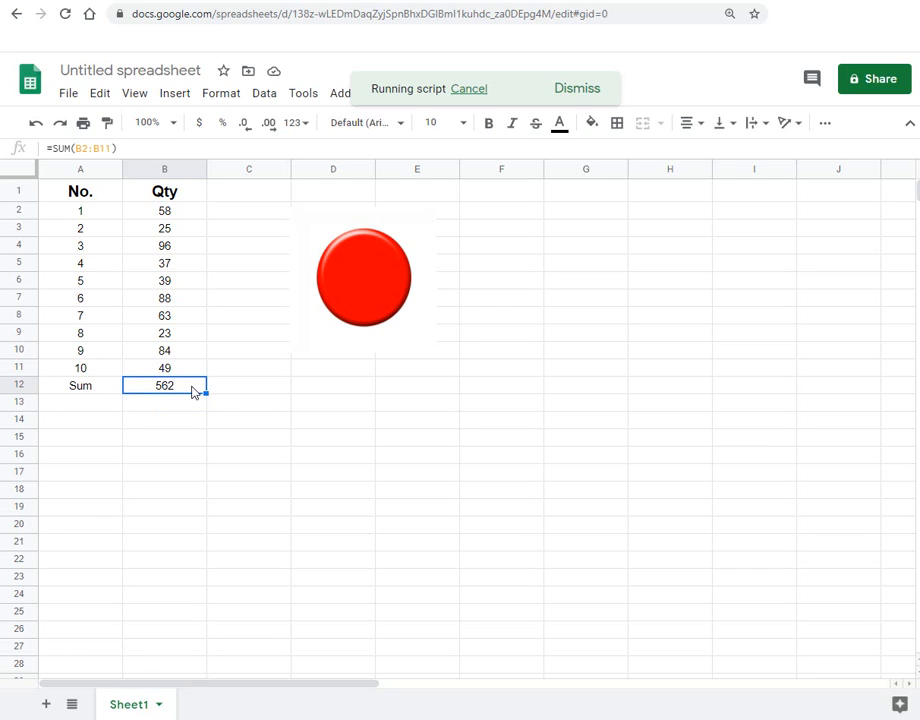
# - Start a new drawing containing a rounded rectangle about 4.2 wide by 1.3 tall on the rulers, filled with a light muted green
pyautogui.click(175, 93)
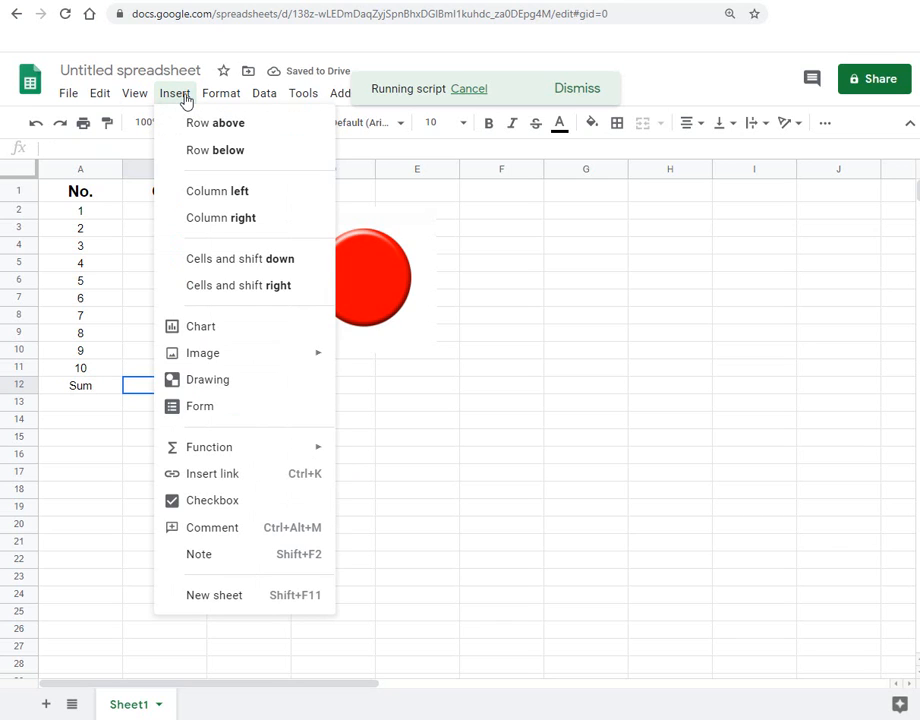
pyautogui.click(232, 381)
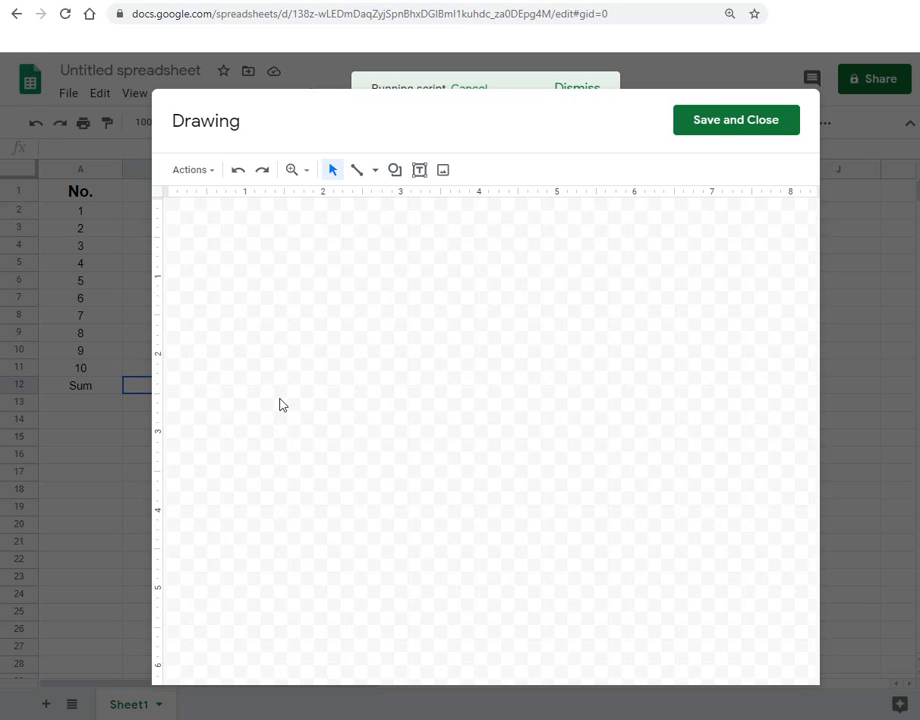
pyautogui.click(396, 172)
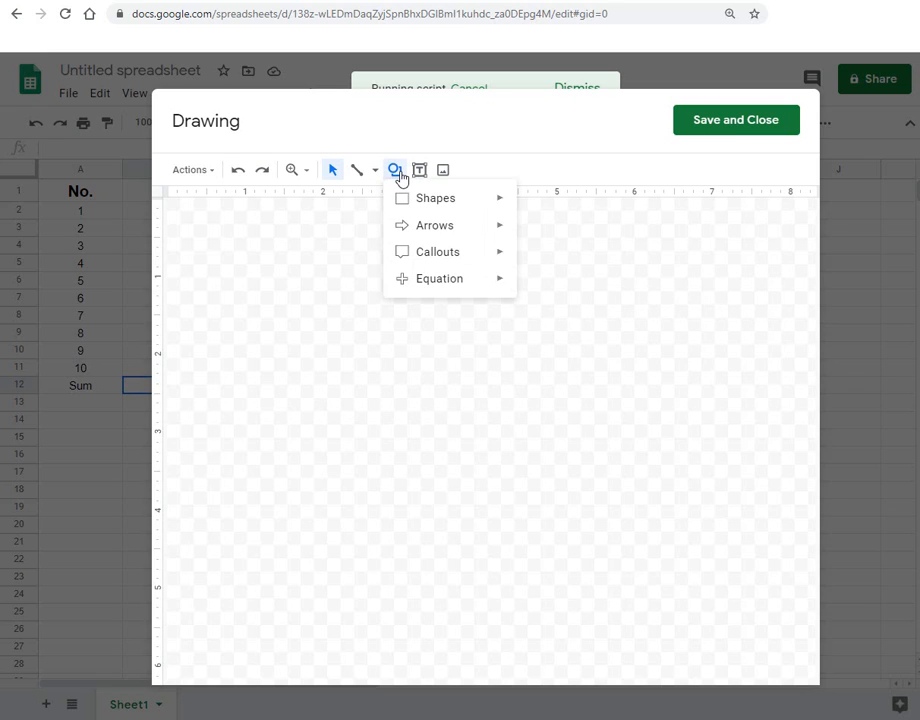
pyautogui.moveTo(420, 208)
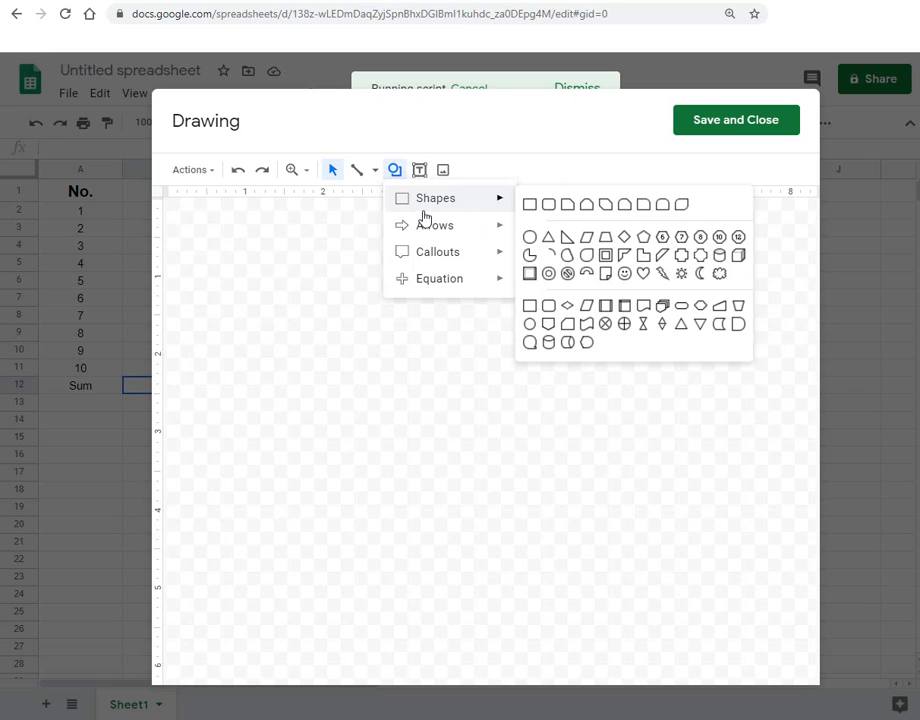
pyautogui.click(548, 206)
pyautogui.moveTo(329, 318); pyautogui.dragTo(650, 416)
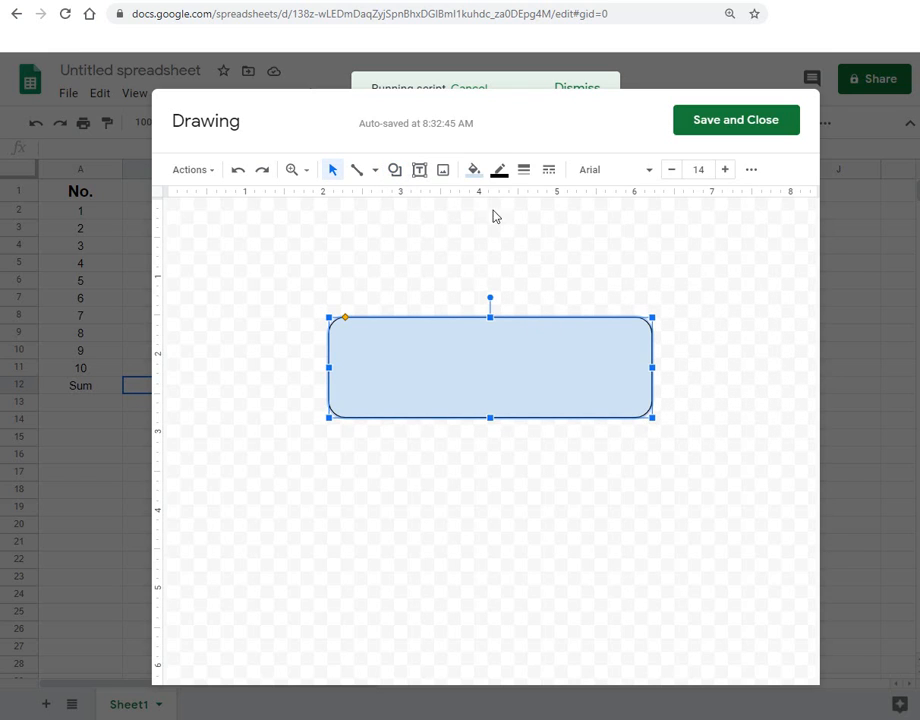
pyautogui.click(477, 176)
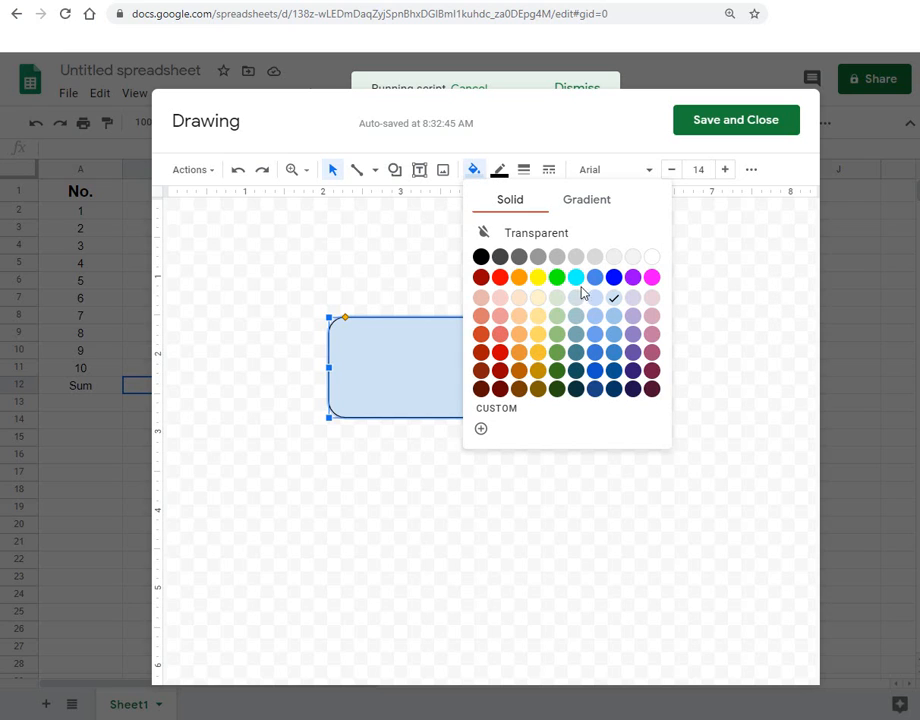
pyautogui.click(558, 339)
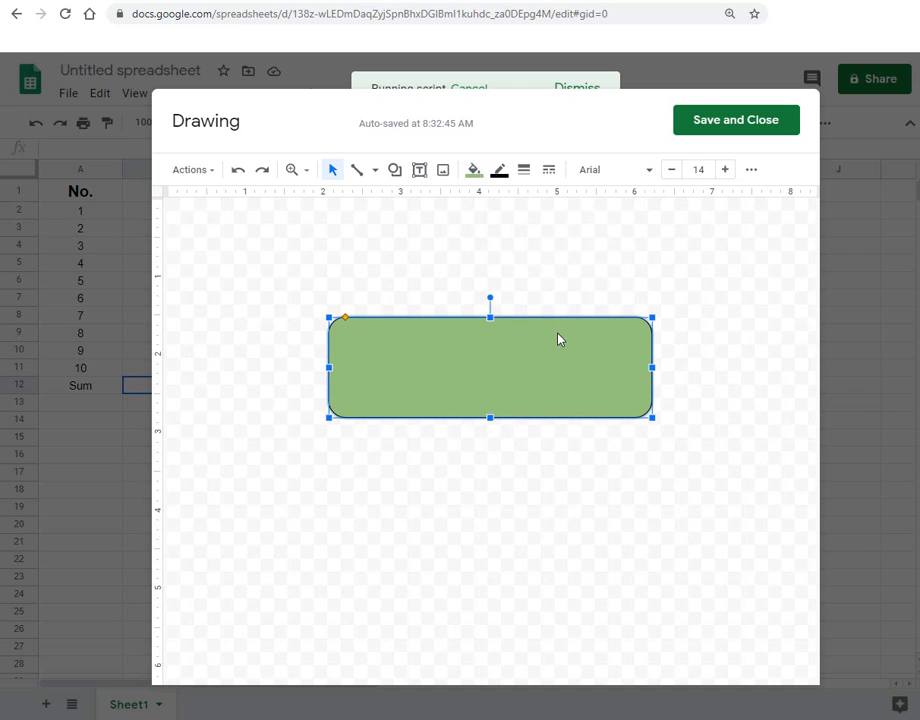
# - Add a text box about 2.7 wide by 0.7 tall on the rulers inside the green rectangle, reading "Click here"
pyautogui.click(419, 169)
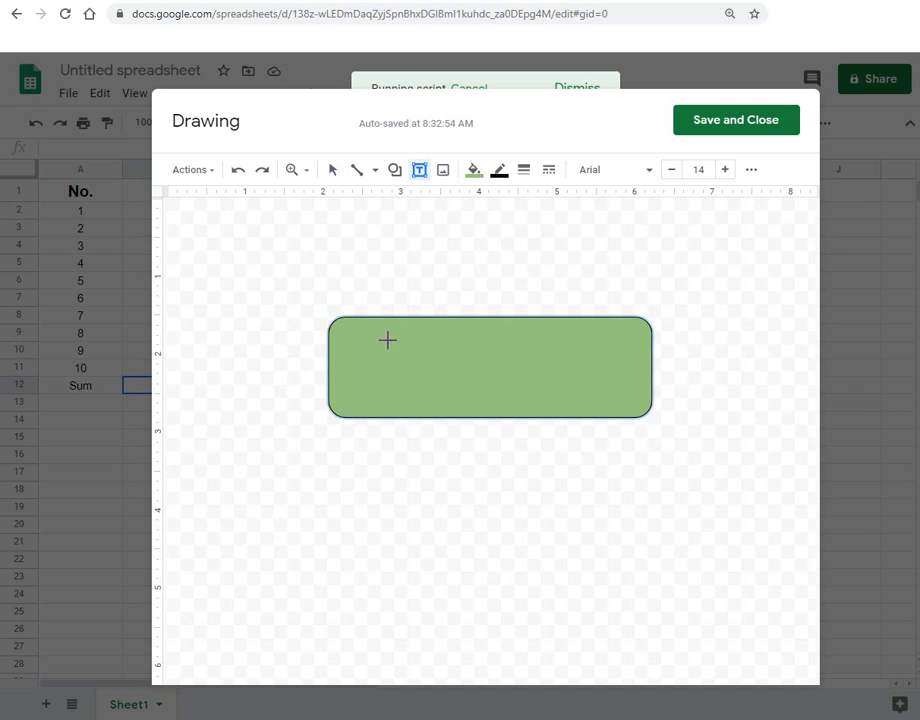
pyautogui.moveTo(388, 335); pyautogui.dragTo(598, 391)
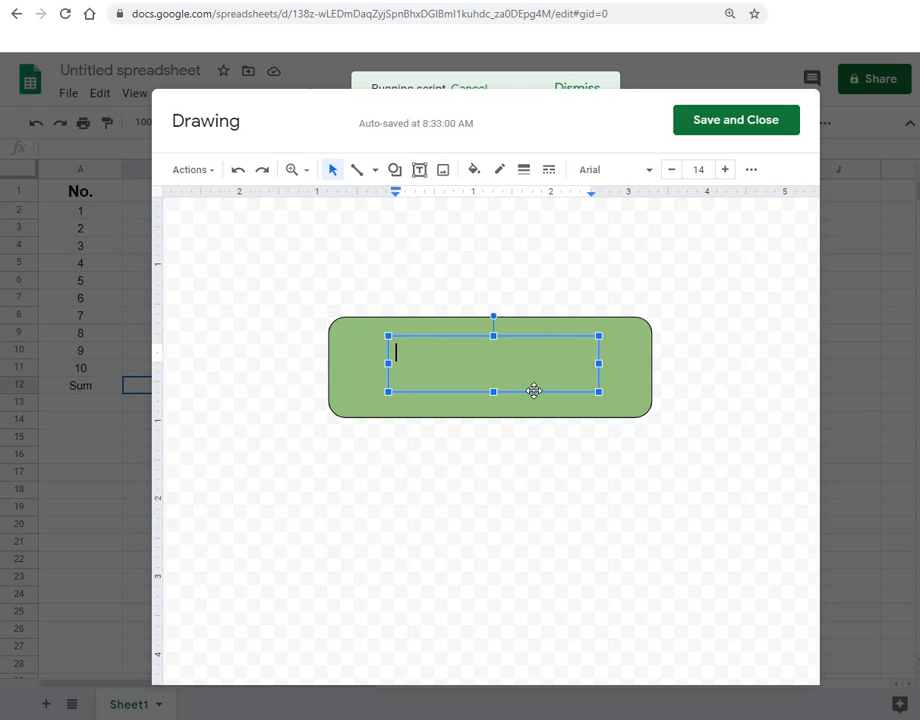
pyautogui.write('Click here')
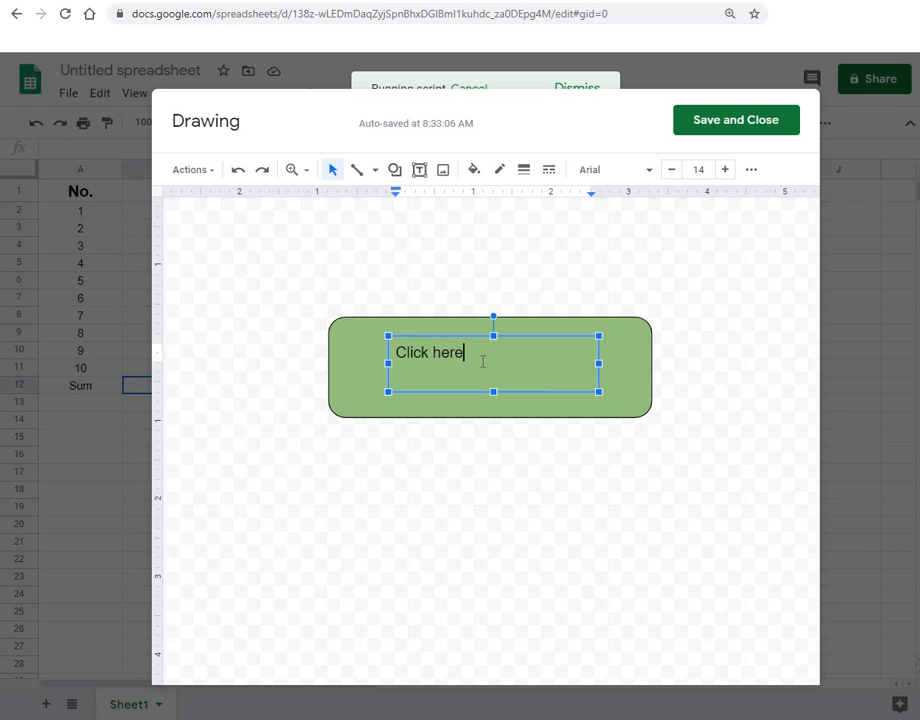
# - Enlarge the "Click here" text to font size 34 and shift its text box slightly to centre the label in the rectangle
pyautogui.moveTo(409, 348); pyautogui.dragTo(395, 352)
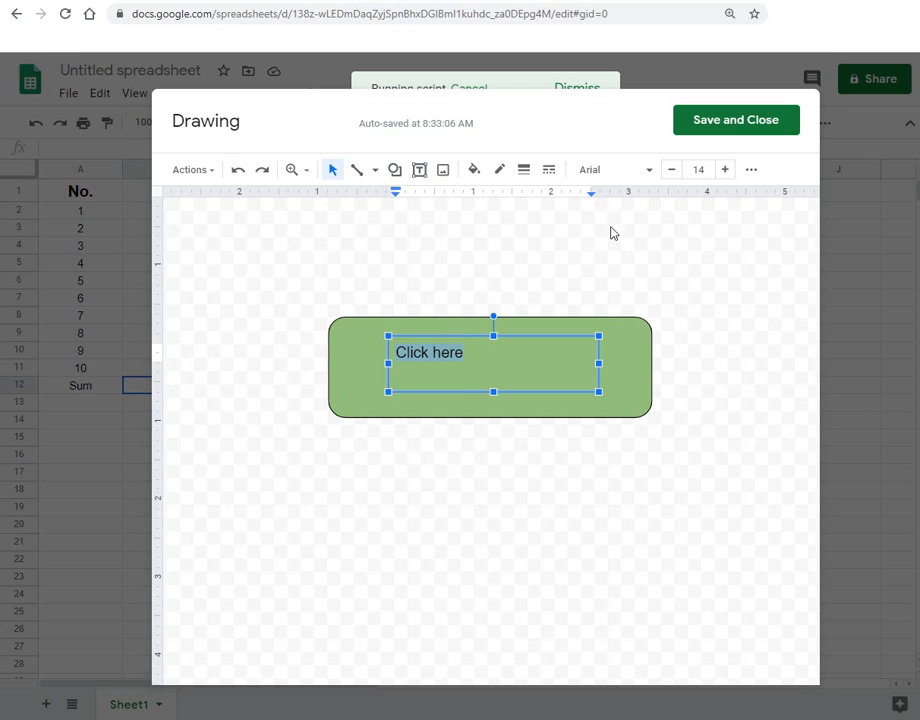
pyautogui.click(724, 170)
pyautogui.click(724, 170)
pyautogui.click(724, 170)
pyautogui.click(724, 170)
pyautogui.click(724, 170)
pyautogui.click(724, 170)
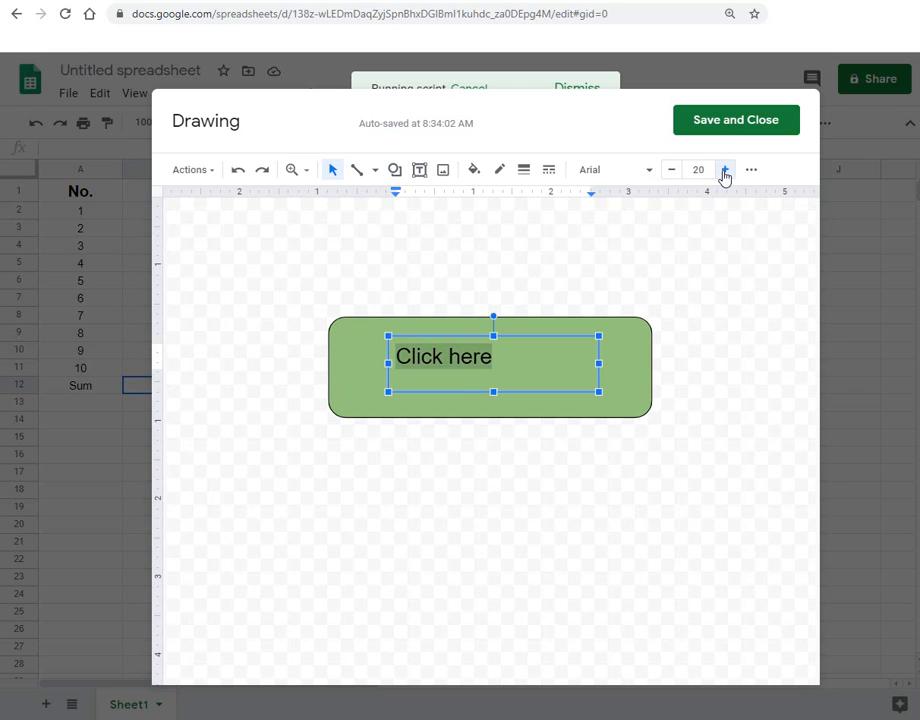
pyautogui.click(724, 170)
pyautogui.click(724, 170)
pyautogui.click(724, 170)
pyautogui.click(724, 170)
pyautogui.click(724, 170)
pyautogui.click(724, 170)
pyautogui.click(724, 170)
pyautogui.click(724, 170)
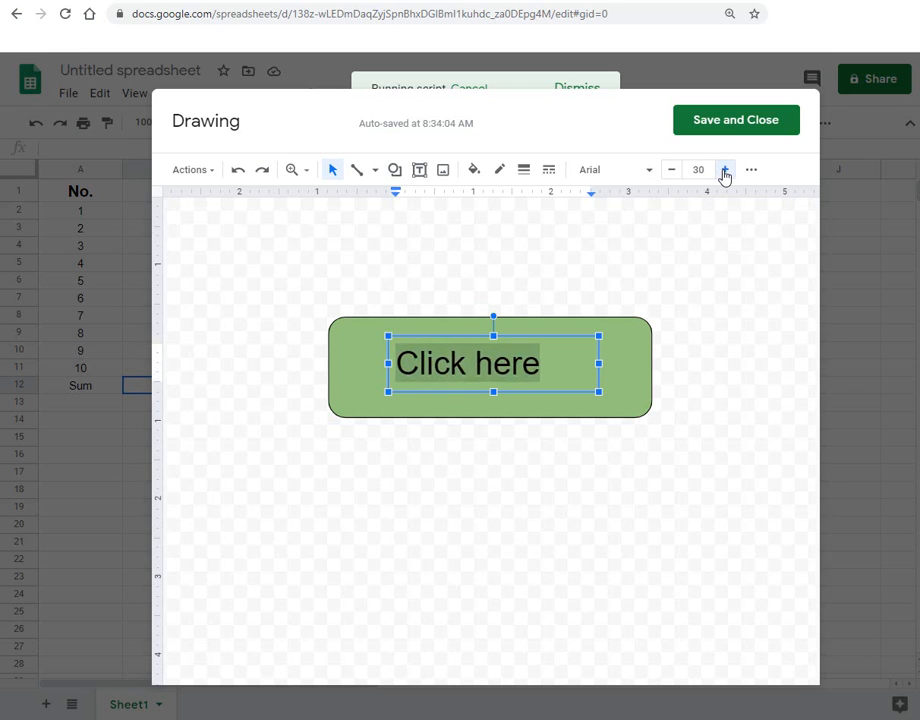
pyautogui.click(724, 170)
pyautogui.click(724, 170)
pyautogui.click(724, 170)
pyautogui.click(724, 170)
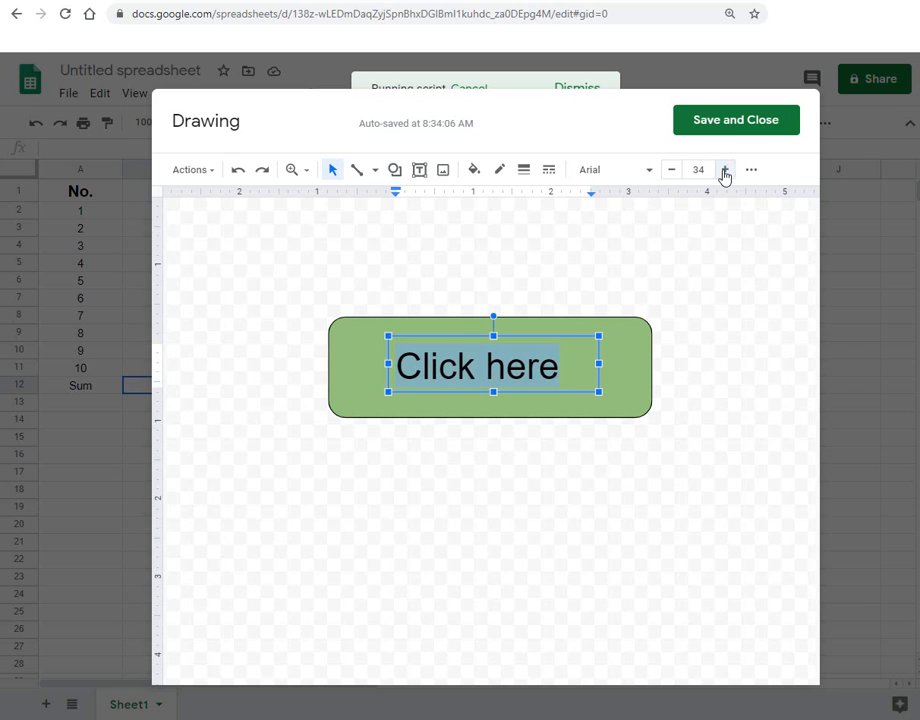
pyautogui.click(441, 338)
pyautogui.moveTo(441, 338)
pyautogui.mouseDown()
pyautogui.moveTo(468, 338)
pyautogui.moveTo(447, 336)
pyautogui.mouseUp()
pyautogui.click(534, 490)
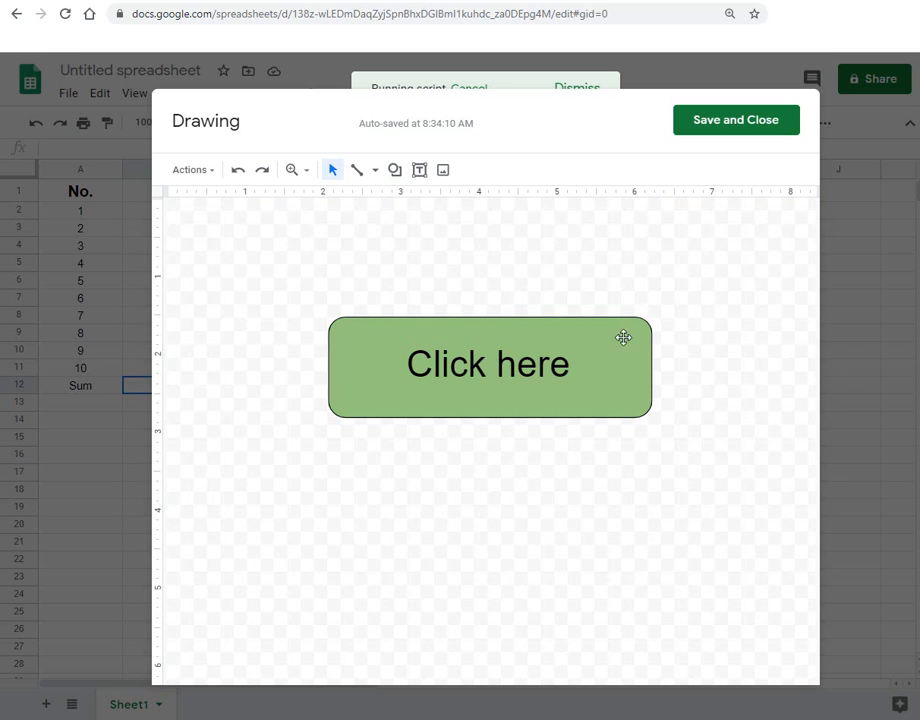
# - Save the drawing into the sheet and move it below the red button image, covering about cells D12 to G18
pyautogui.click(711, 128)
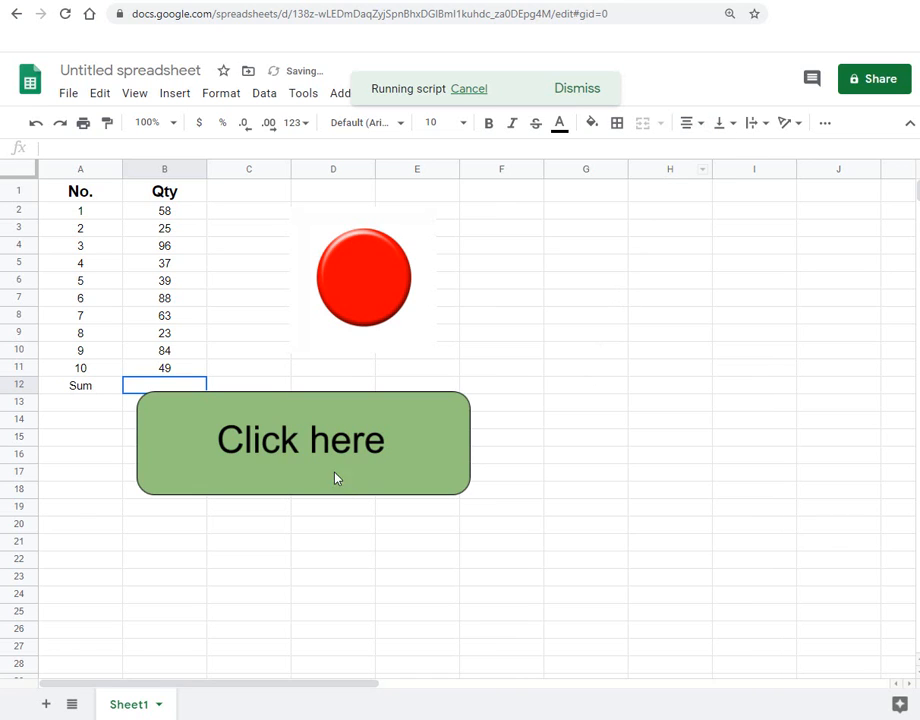
pyautogui.moveTo(232, 437)
pyautogui.mouseDown()
pyautogui.moveTo(421, 431)
pyautogui.moveTo(377, 430)
pyautogui.moveTo(388, 430)
pyautogui.mouseUp()
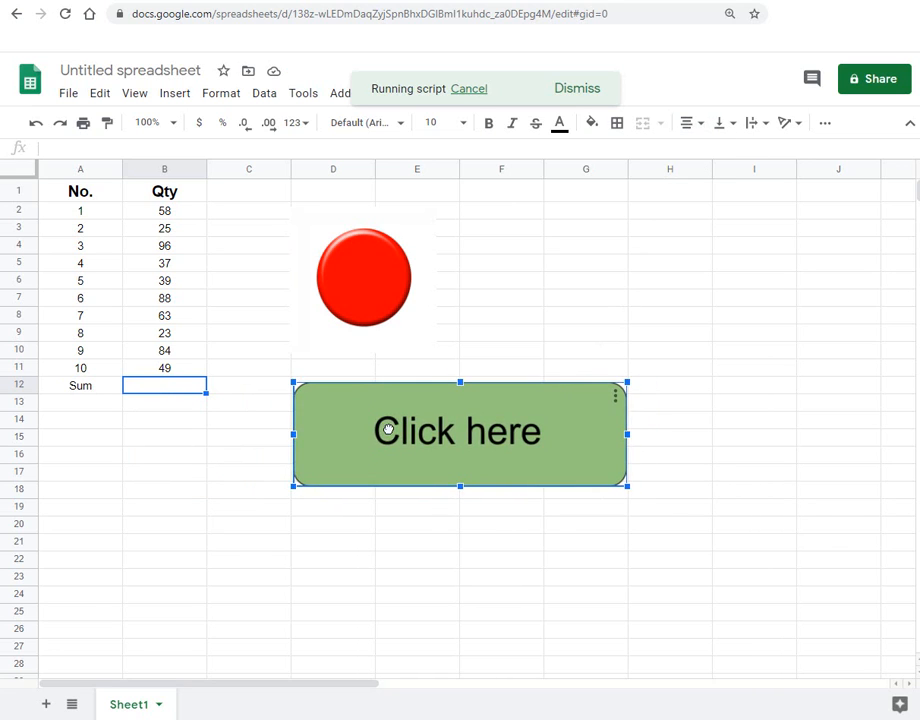
# - Assign the script sum to the green "Click here" drawing and test the button by running its script
pyautogui.click(615, 398)
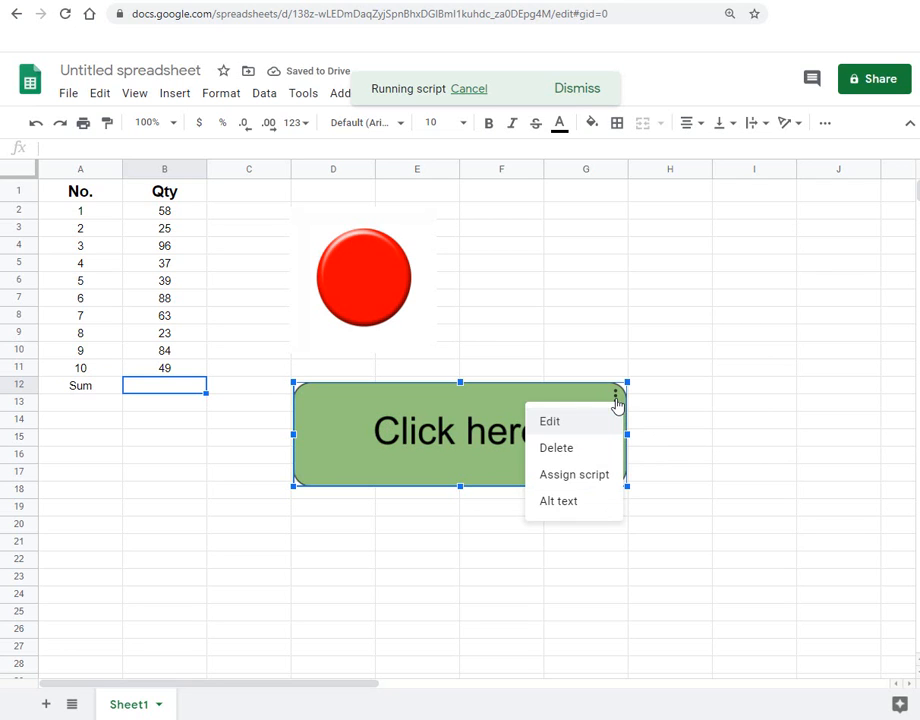
pyautogui.click(598, 478)
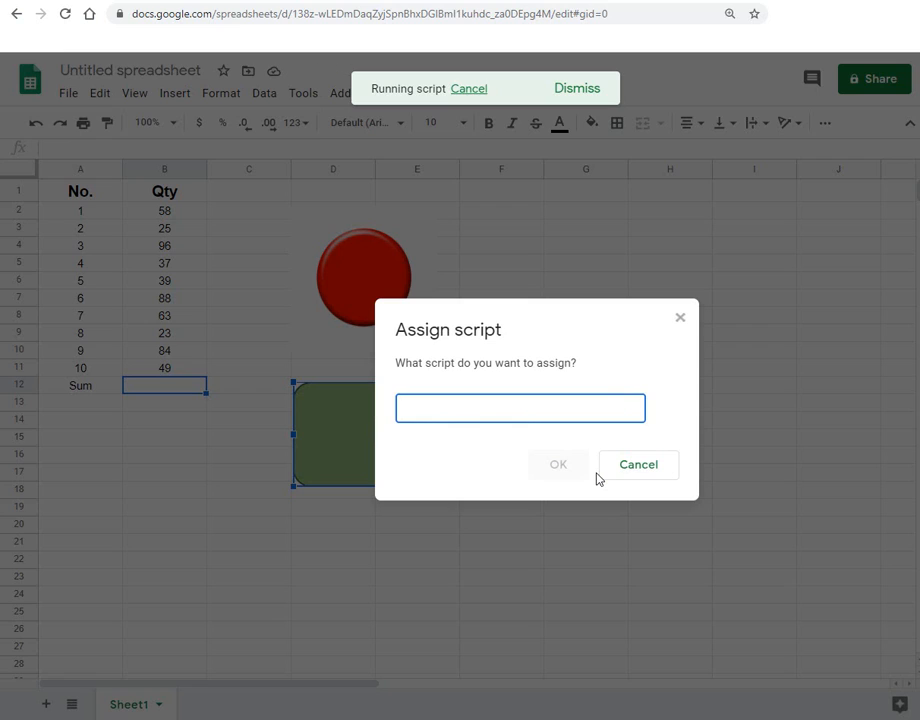
pyautogui.write('sum')
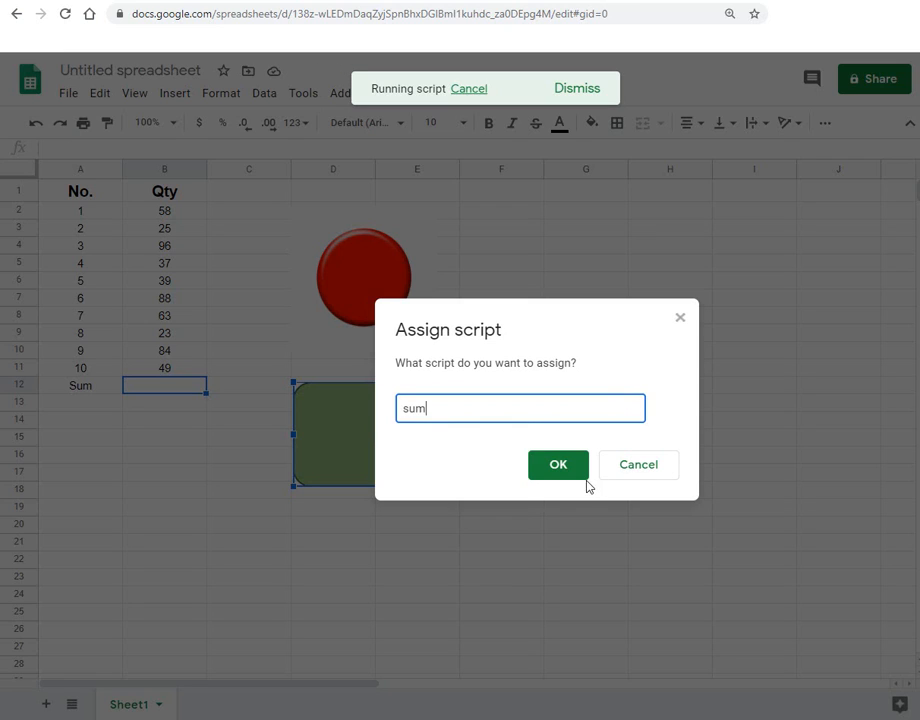
pyautogui.click(571, 474)
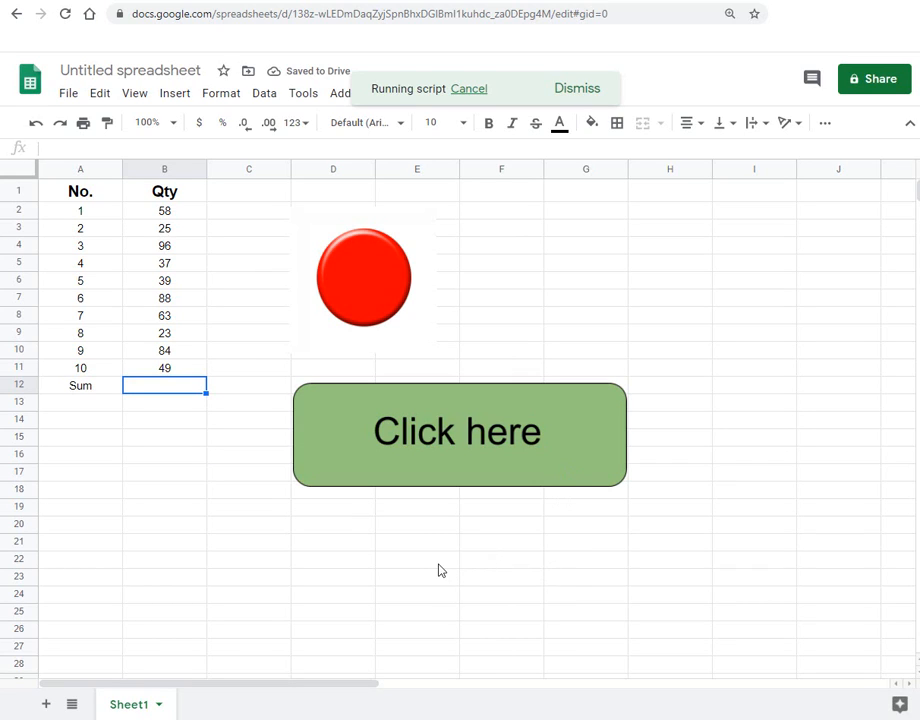
pyautogui.click(245, 530)
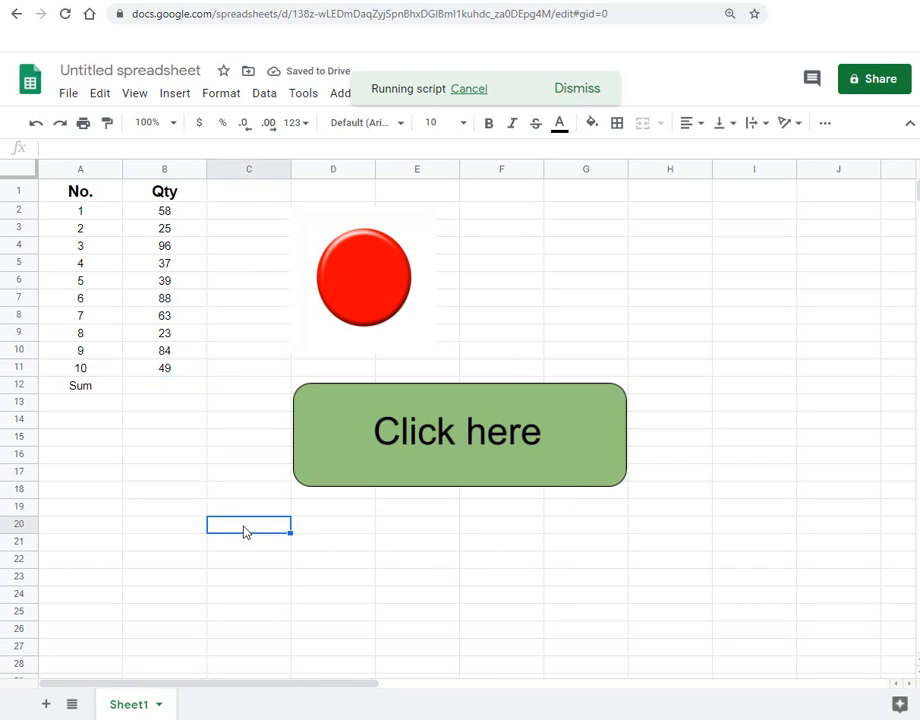
pyautogui.click(372, 456)
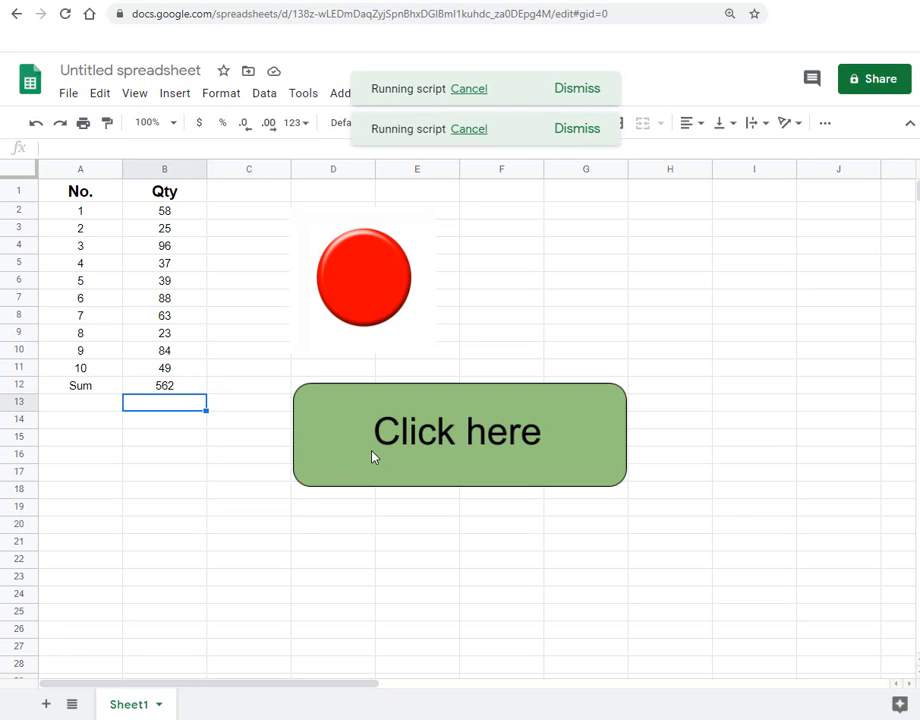